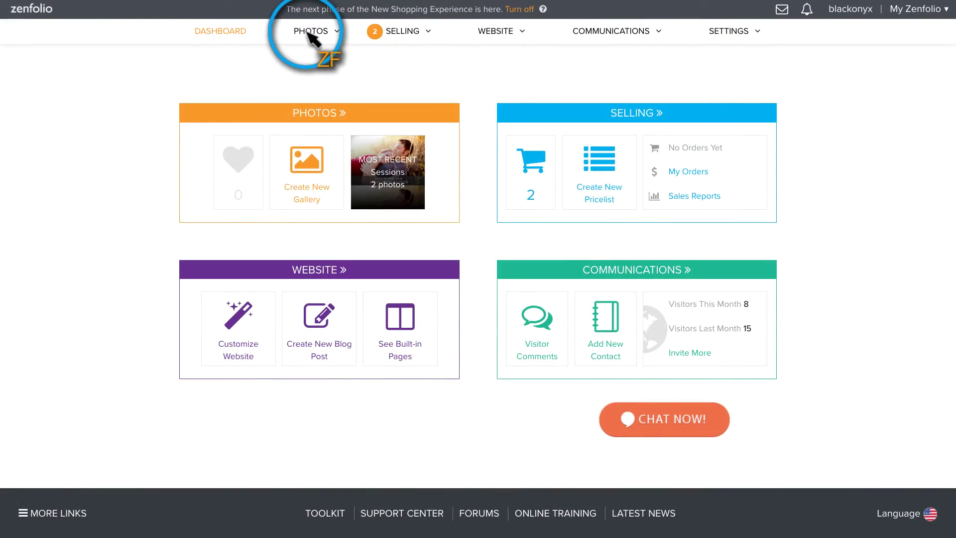
# - Go to the Photos organizer and select the Not Customized group
pyautogui.click(310, 32)
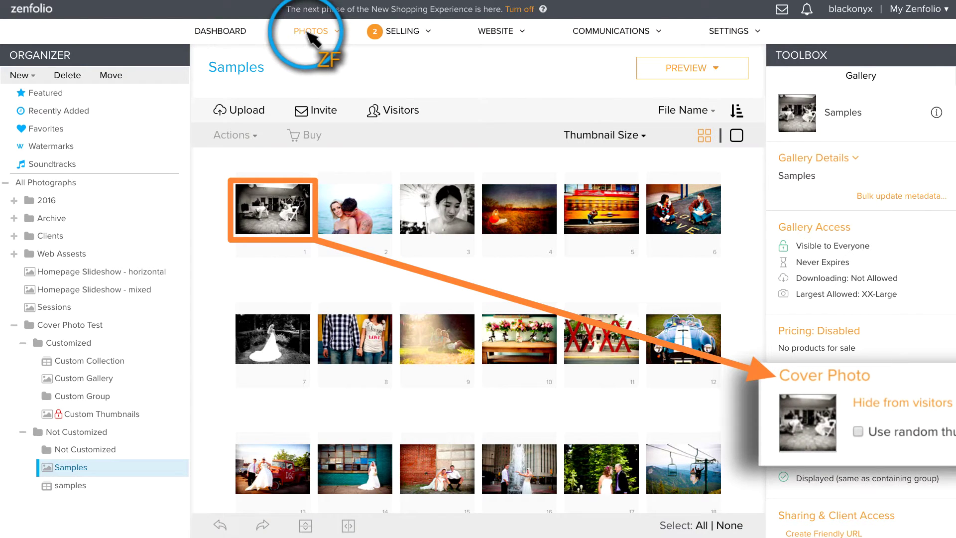
pyautogui.click(74, 431)
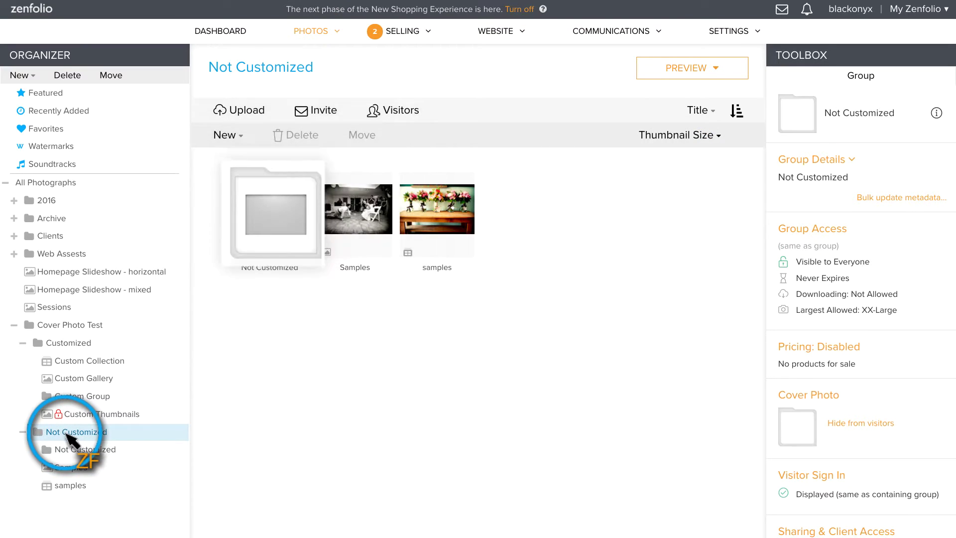
# - In the Samples gallery, drag the beach couple photo into first place
pyautogui.click(71, 468)
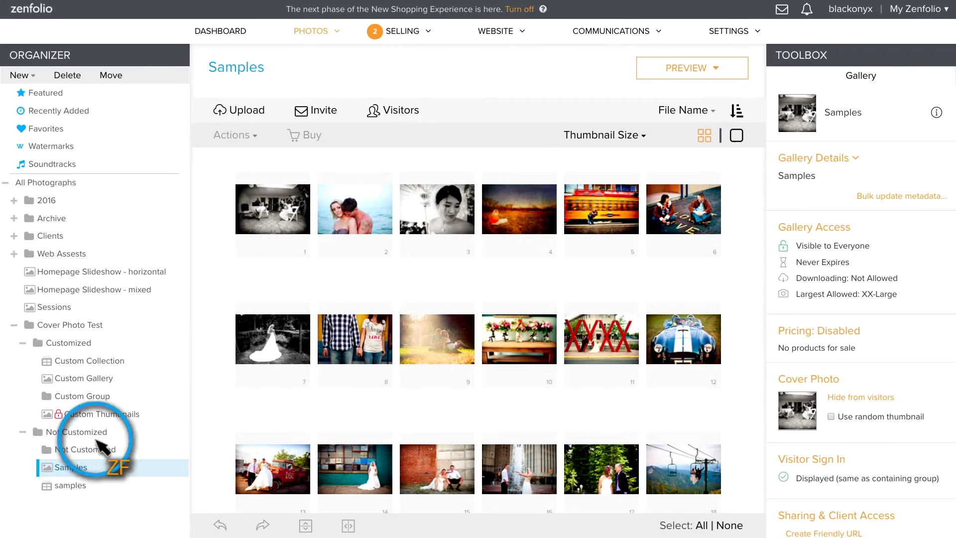
pyautogui.moveTo(348, 214); pyautogui.dragTo(254, 211)
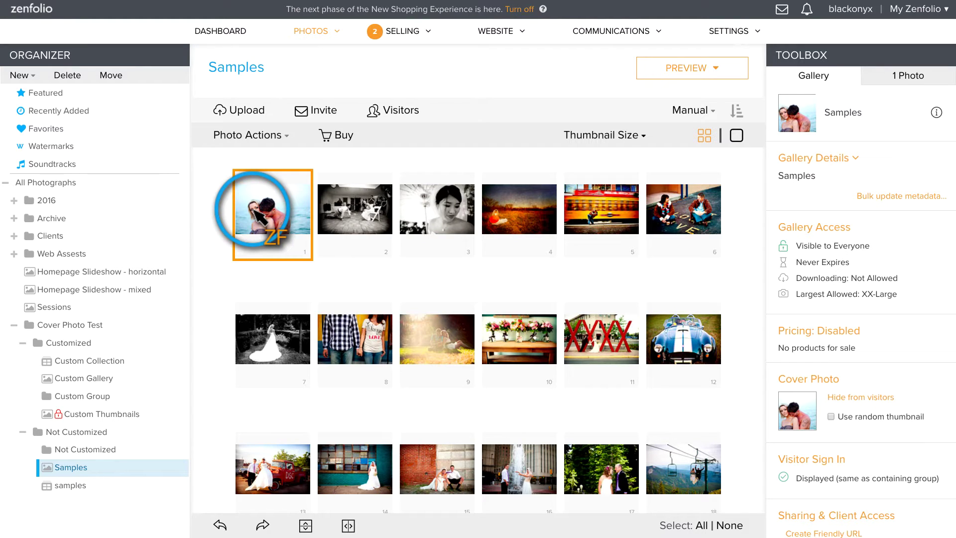
# - In Custom Thumbnails, select the framed couple silhouette photo and show its action menu
pyautogui.click(96, 416)
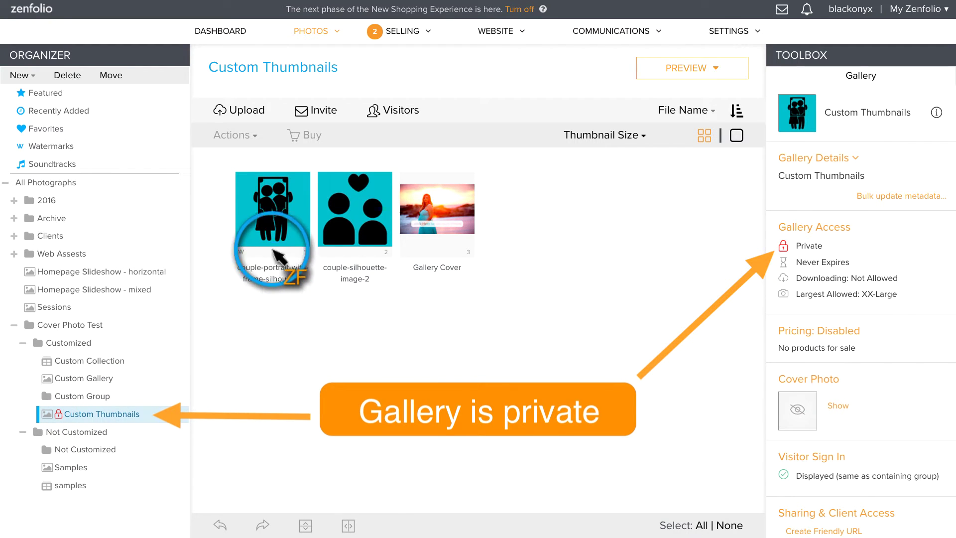
pyautogui.click(274, 210)
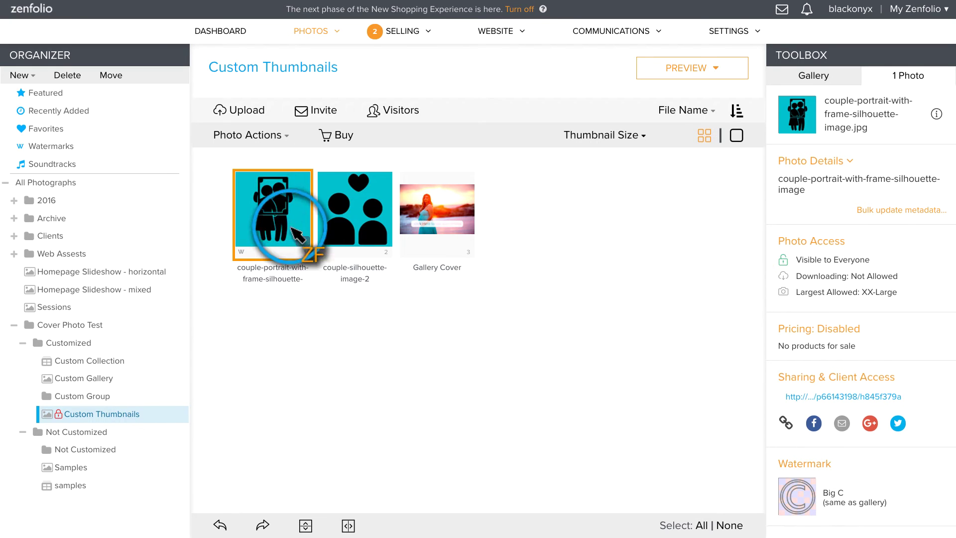
pyautogui.click(302, 242)
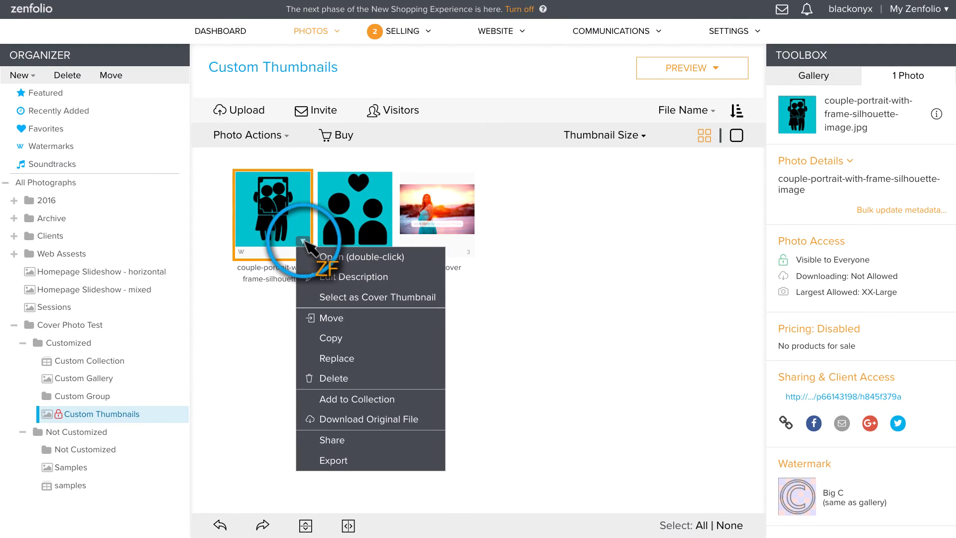
# - Assign the silhouette photo as the Customized group's cover via Select as Cover Thumbnail
pyautogui.click(370, 297)
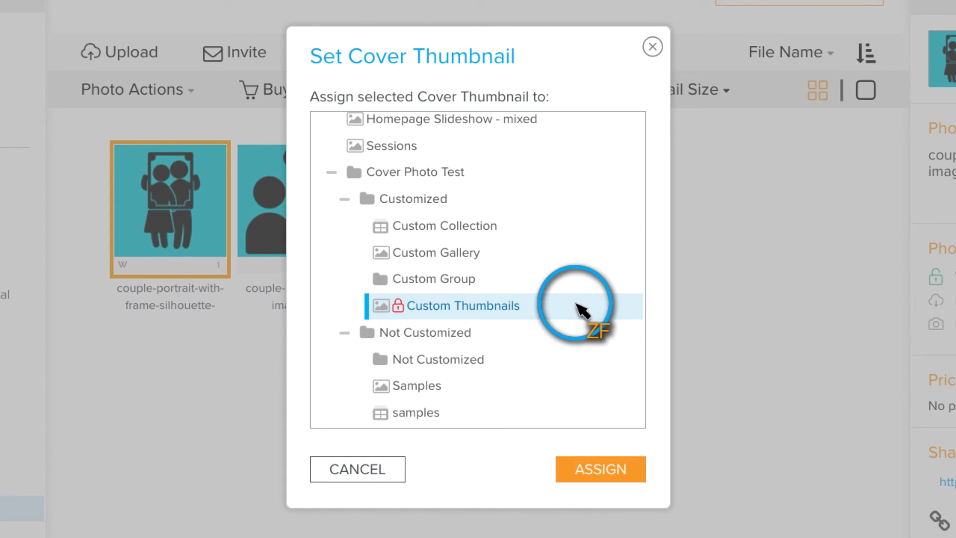
pyautogui.click(434, 202)
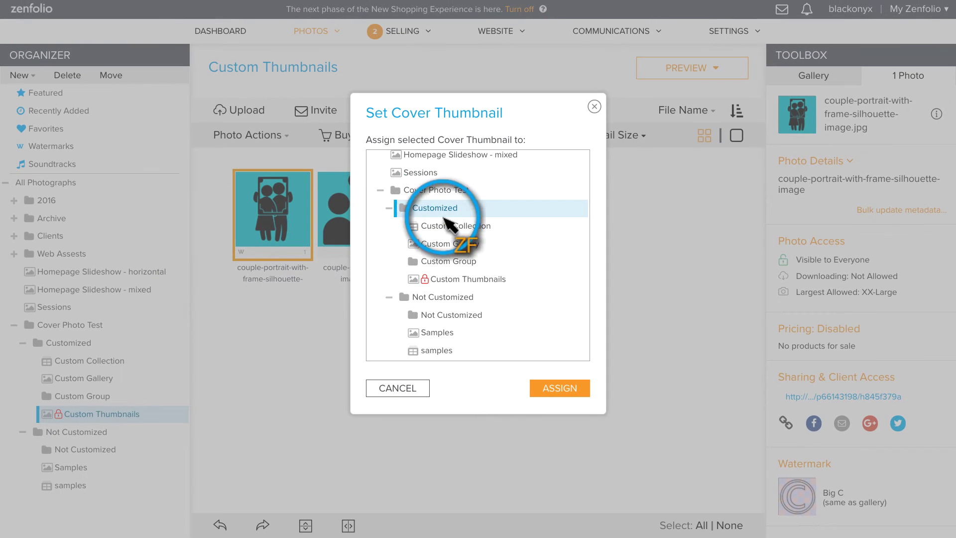
pyautogui.click(565, 394)
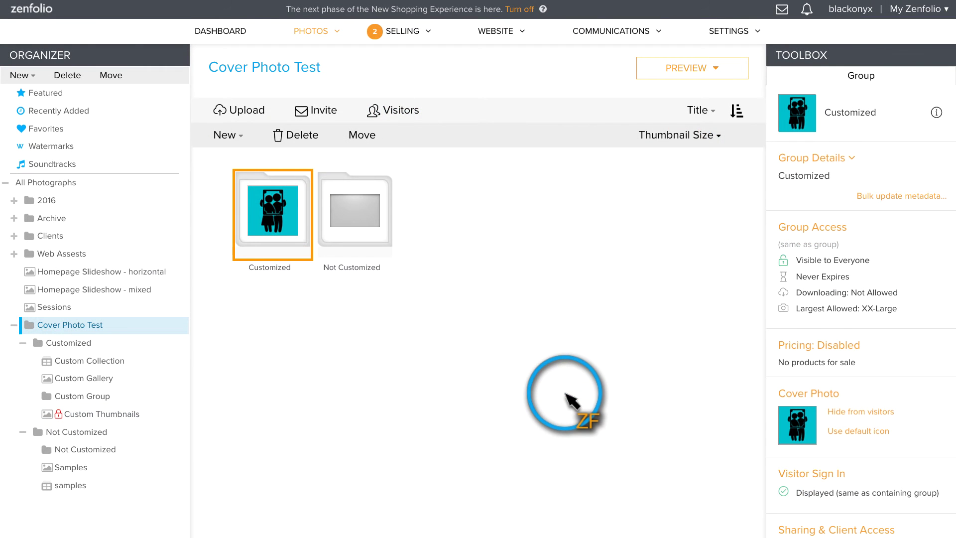